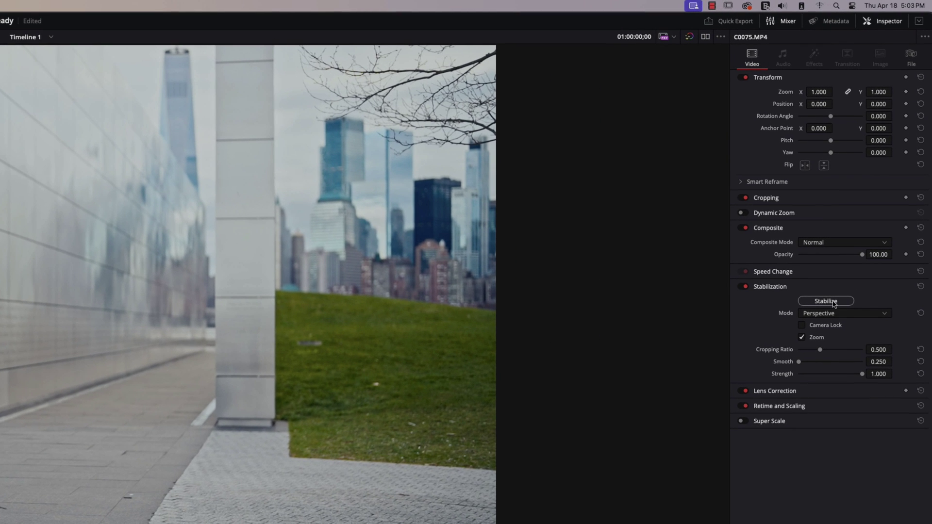
# - Stabilize C0075.MP4 in Perspective mode and play about eight seconds of the result
pyautogui.click(833, 302)
pyautogui.click(832, 304)
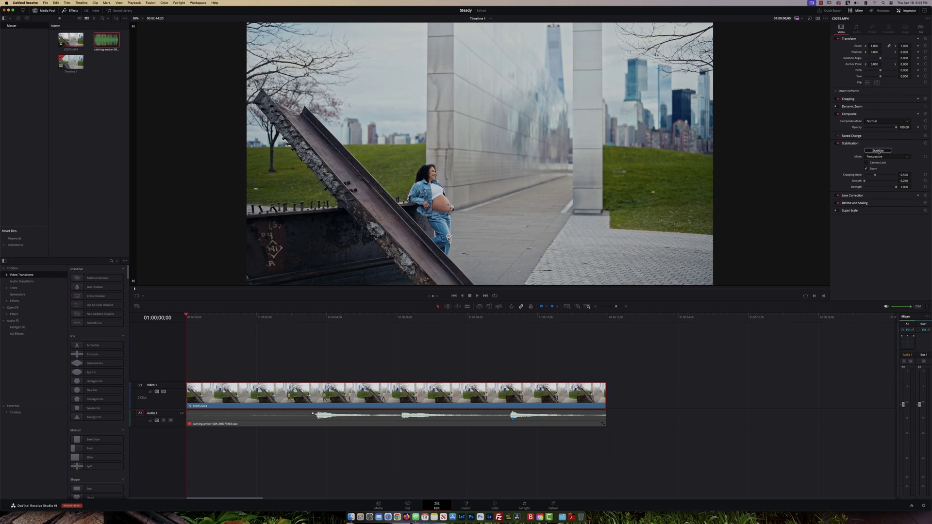
pyautogui.click(828, 303)
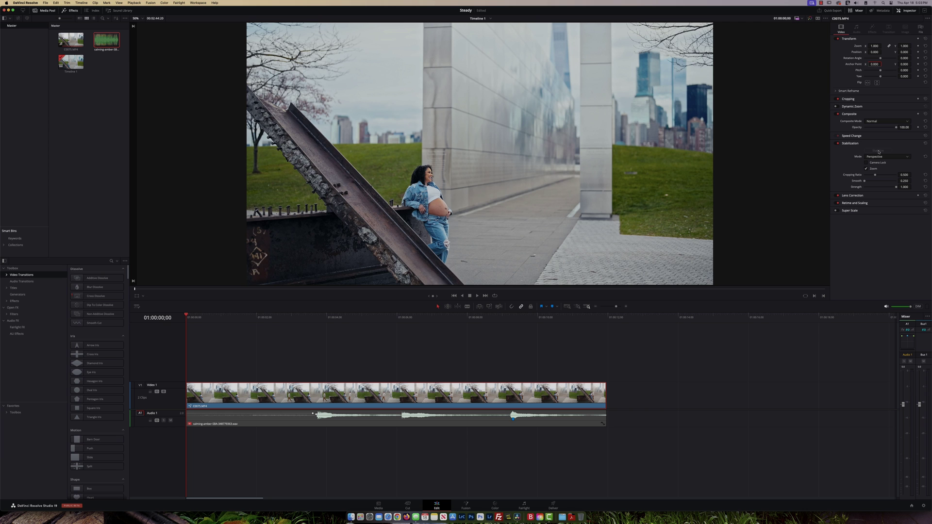
pyautogui.press('space')
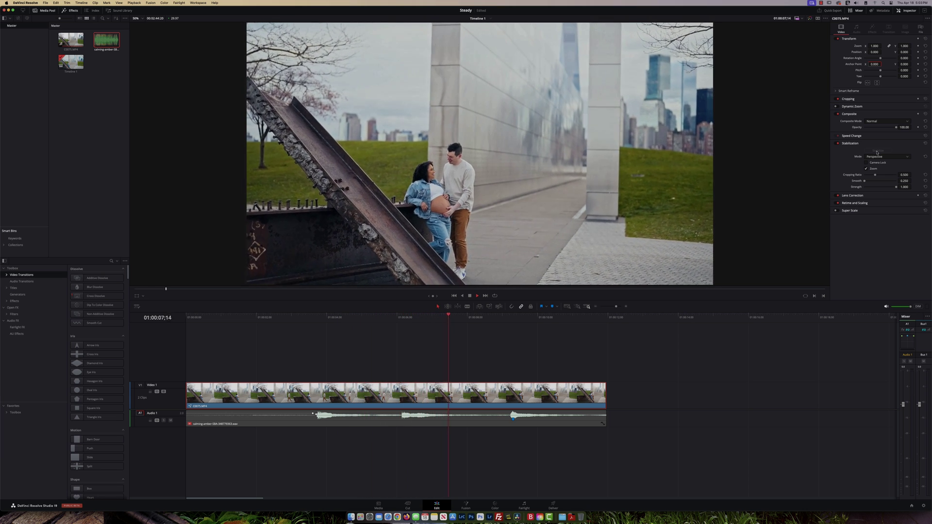
pyautogui.press('space')
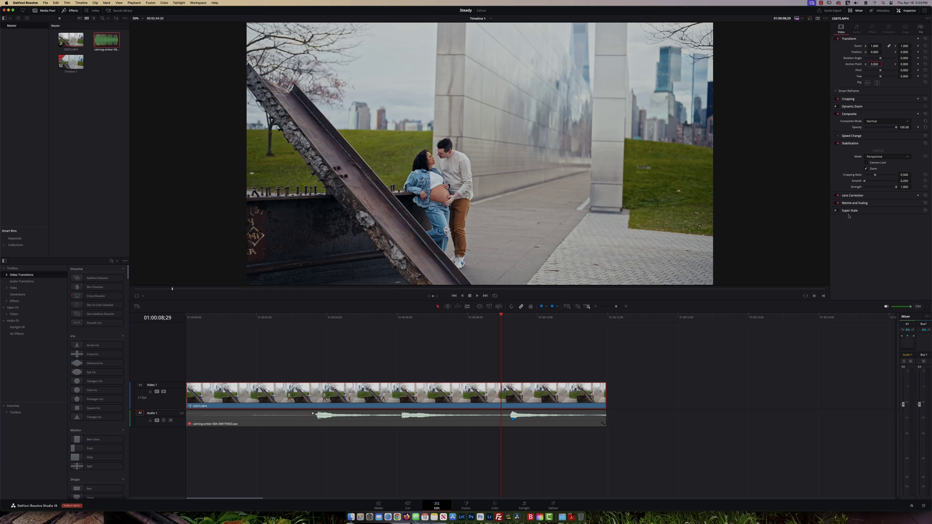
# - Re-stabilize the clip in Similarity mode and play it from near the start
pyautogui.click(872, 157)
pyautogui.click(873, 169)
pyautogui.click(878, 151)
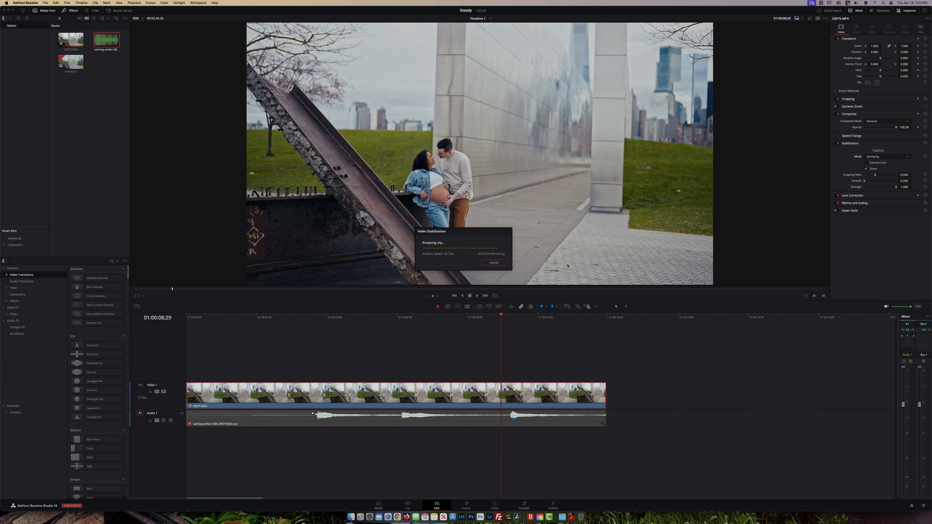
pyautogui.click(231, 319)
pyautogui.press('space')
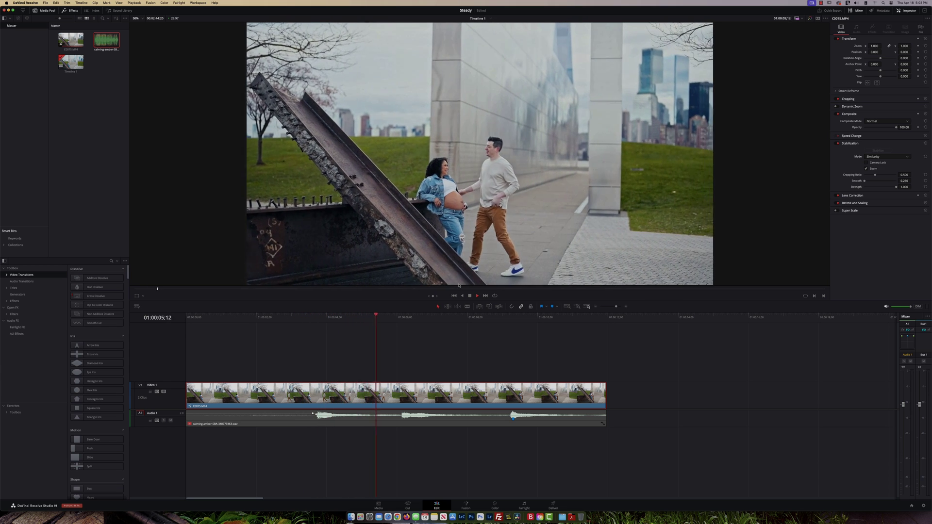
pyautogui.press('space')
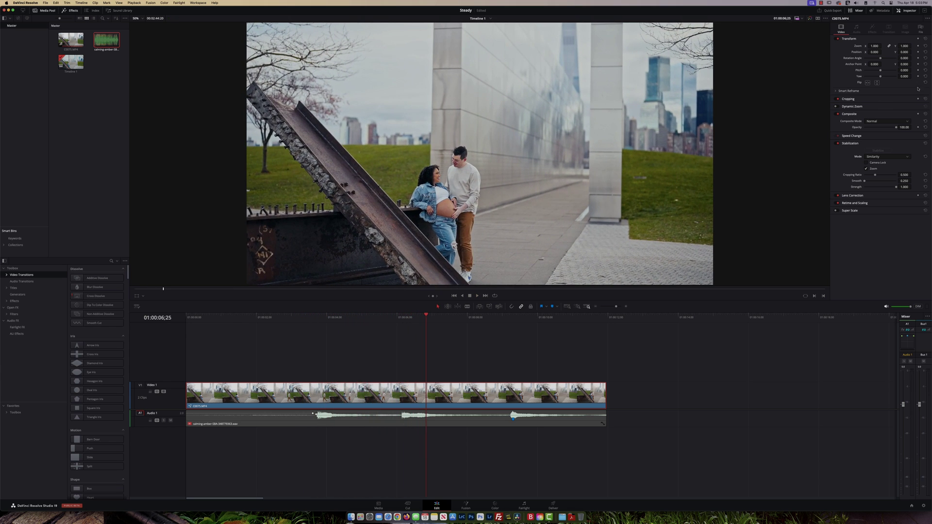
# - Switch the stabilization mode to Translation and replay the clip from an earlier point
pyautogui.click(895, 157)
pyautogui.click(883, 174)
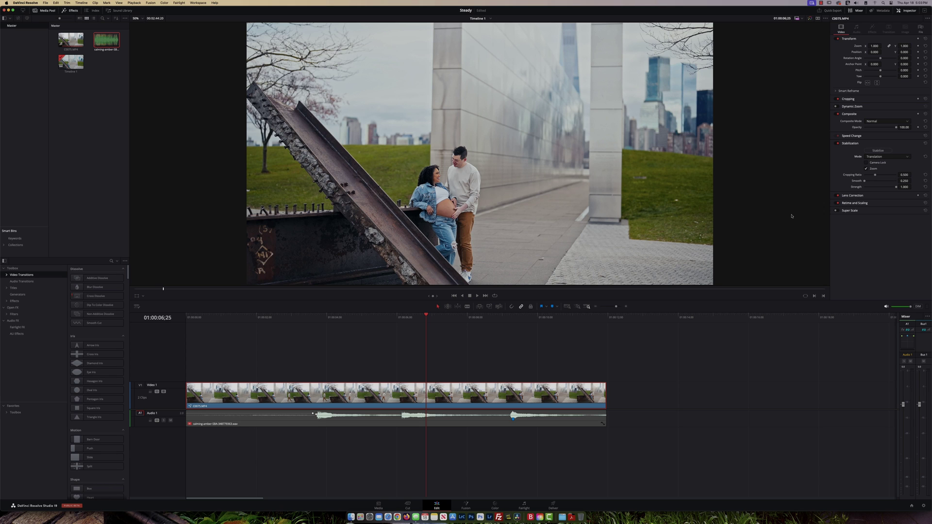
pyautogui.click(248, 318)
pyautogui.press('space')
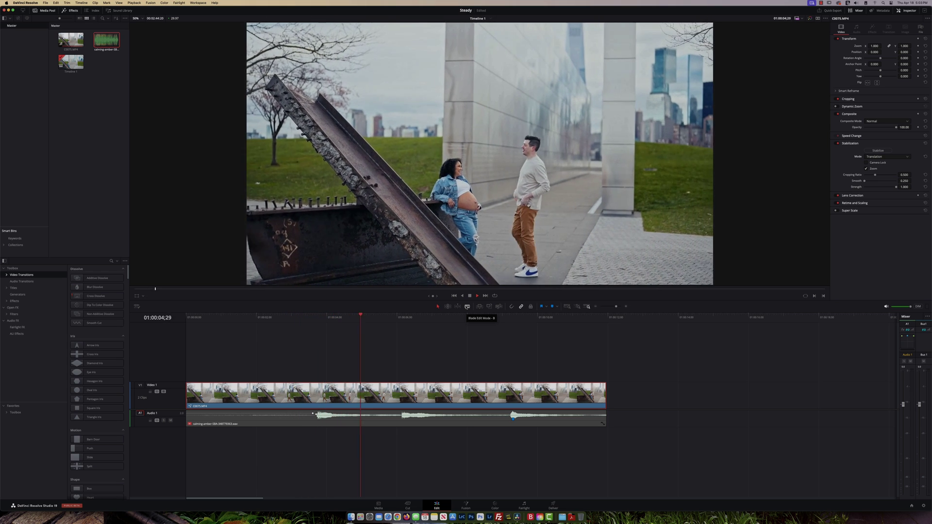
# - Turn on Camera Lock, rerun Translation stabilization, and replay from 01:00:02;04
pyautogui.press('space')
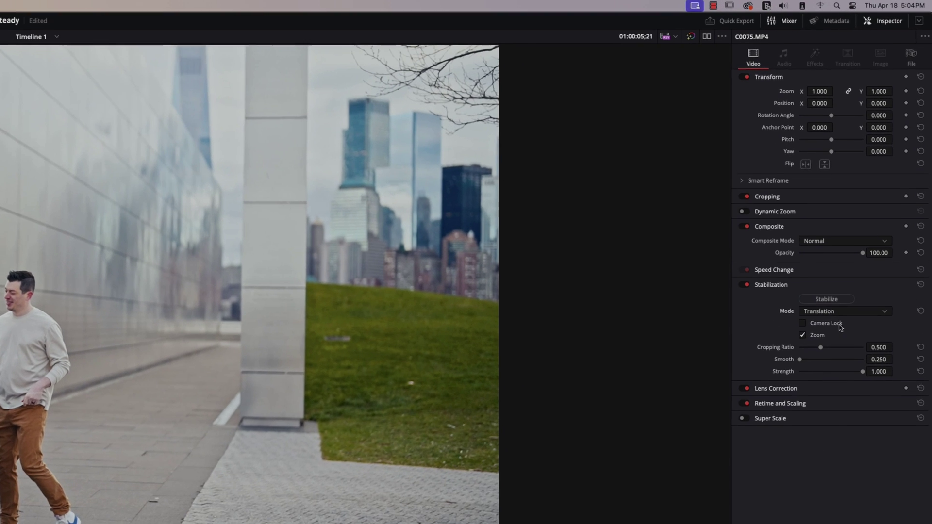
pyautogui.click(801, 326)
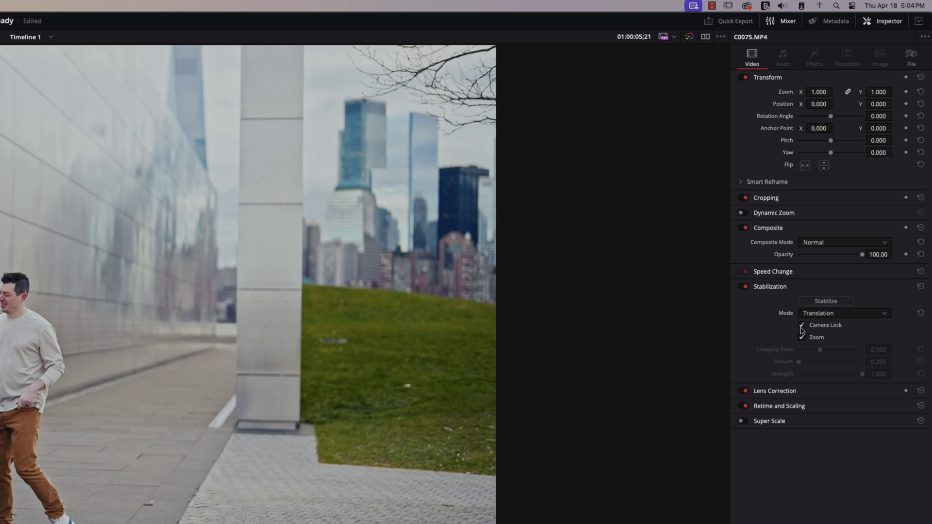
pyautogui.click(825, 301)
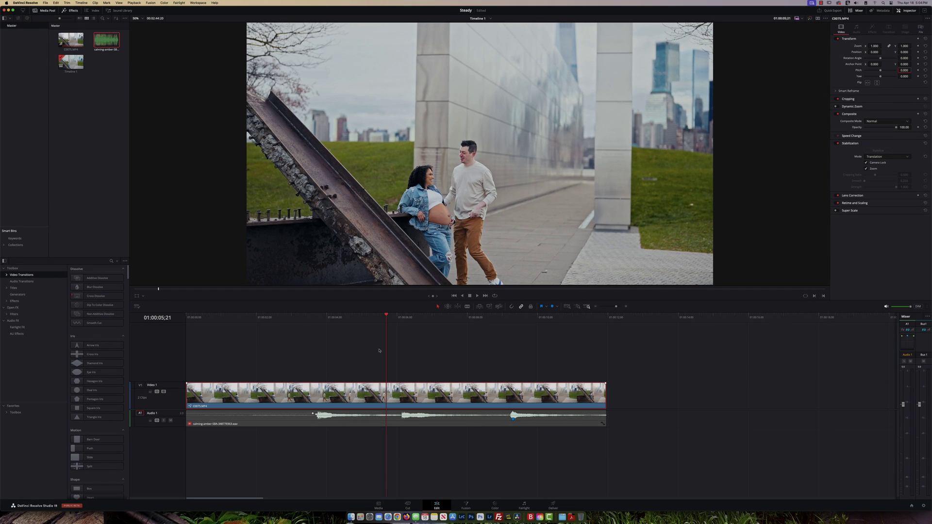
pyautogui.click(261, 316)
pyautogui.press('space')
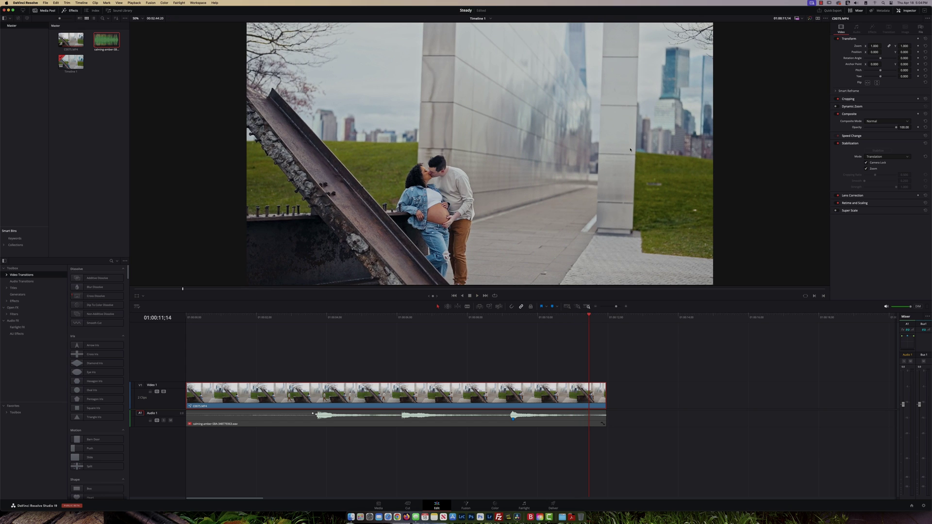
# - Reset stabilization to defaults, copy C0075.MP4 further along V1, and open the original in Fusion
pyautogui.click(925, 143)
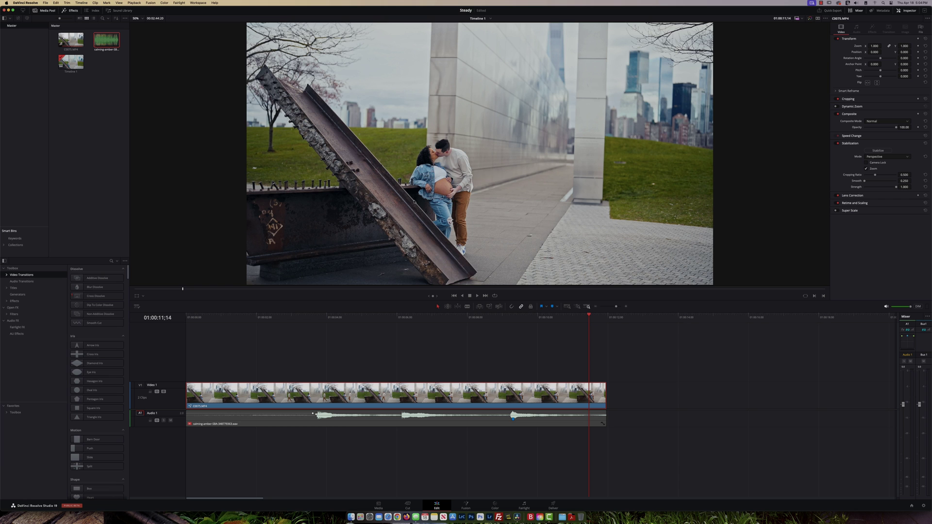
pyautogui.moveTo(374, 317)
pyautogui.mouseDown()
pyautogui.moveTo(357, 317)
pyautogui.moveTo(375, 317)
pyautogui.mouseUp()
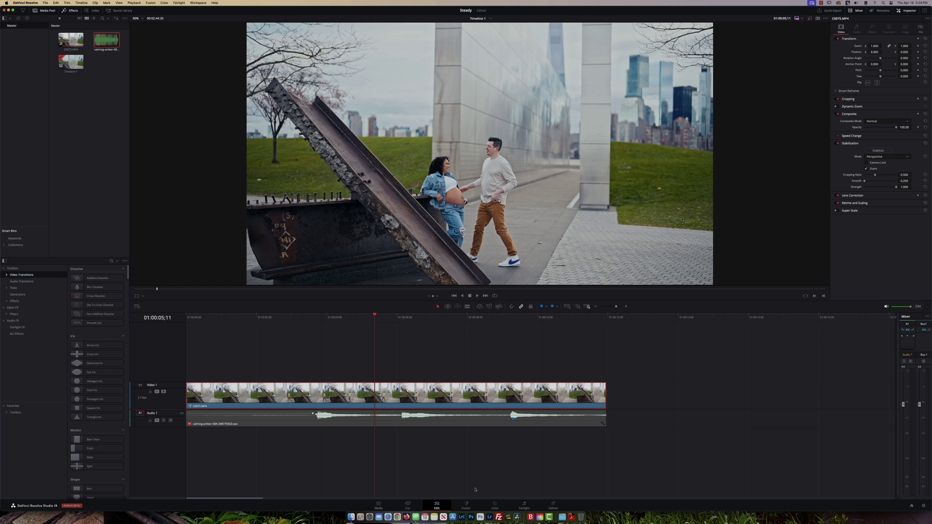
pyautogui.moveTo(386, 403); pyautogui.dragTo(828, 395)
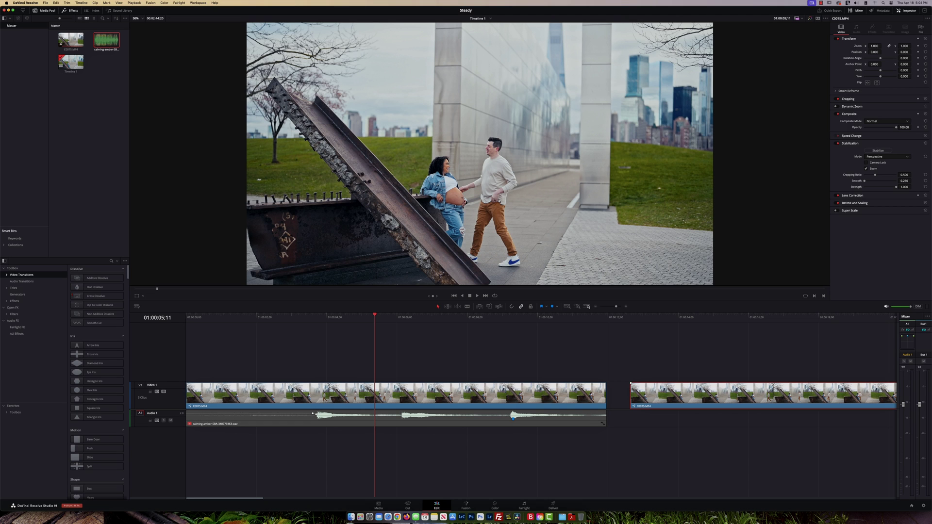
pyautogui.click(283, 406)
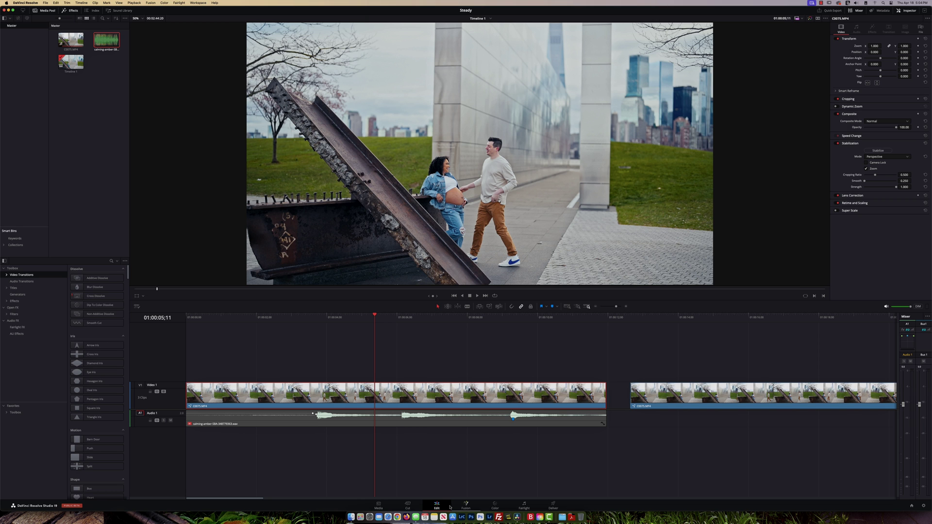
pyautogui.click(466, 505)
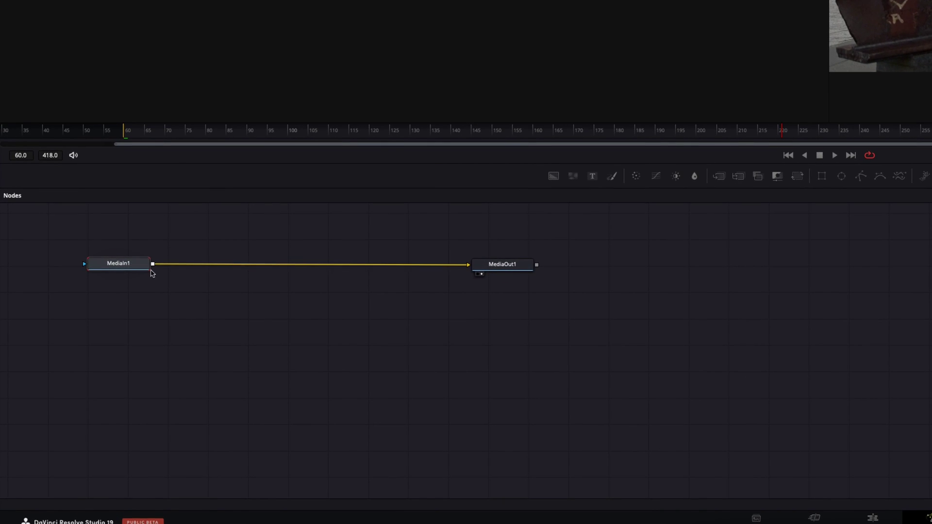
# - Spread MediaIn1 and MediaOut1 level and apart, then call up Select Tool from MediaIn1
pyautogui.moveTo(141, 277); pyautogui.dragTo(160, 282)
pyautogui.moveTo(507, 269); pyautogui.dragTo(530, 274)
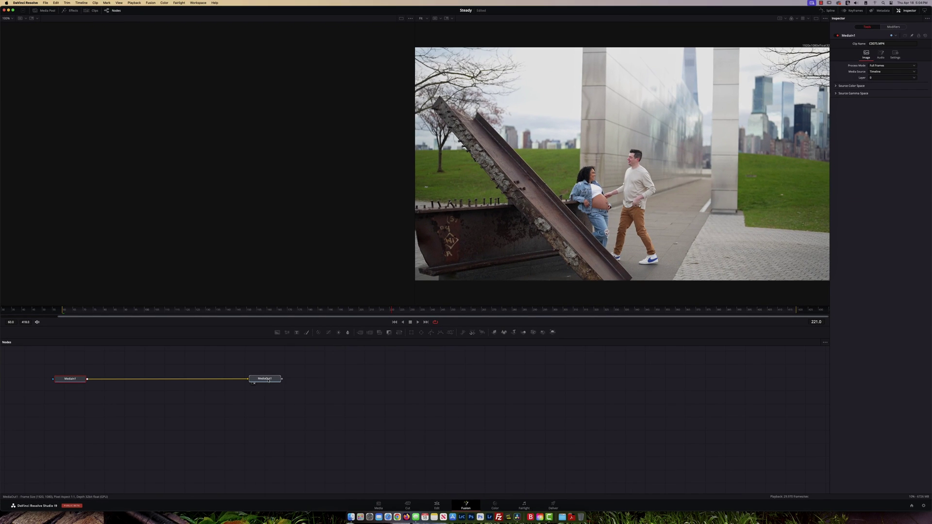
pyautogui.click(268, 381)
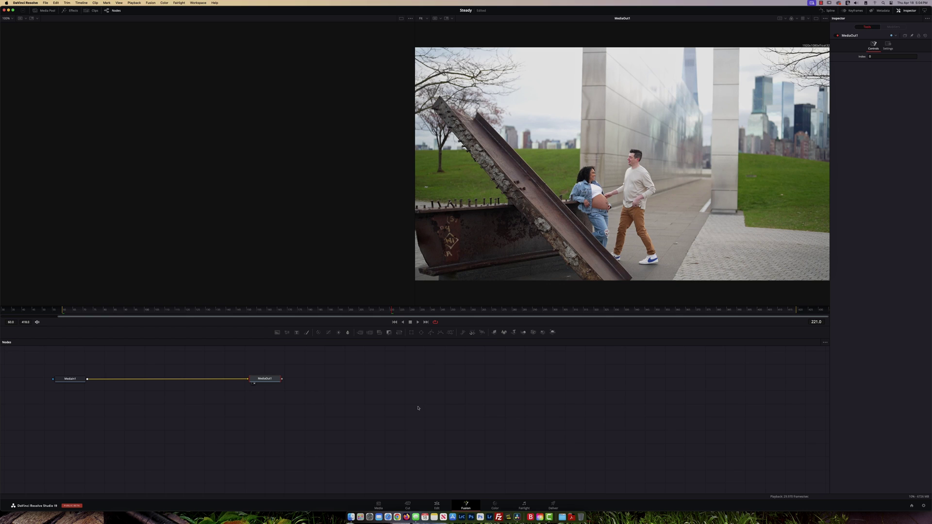
pyautogui.click(71, 379)
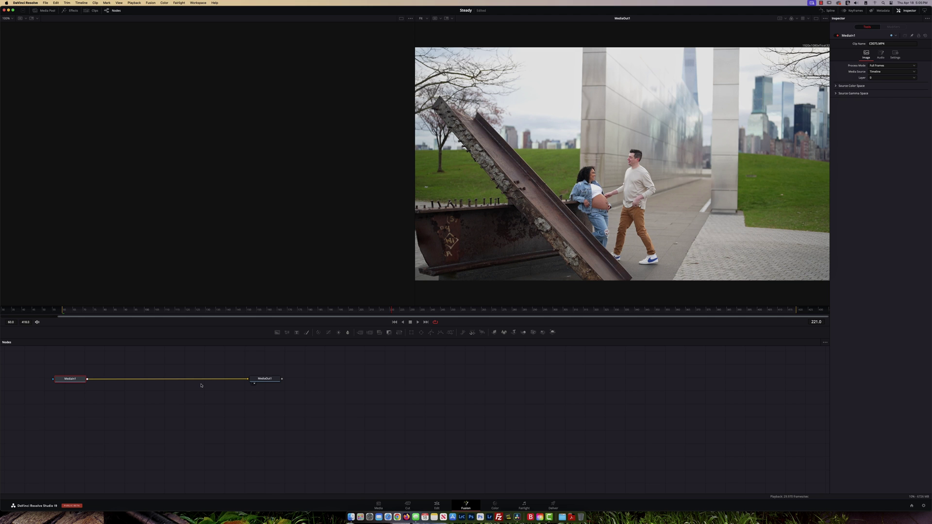
pyautogui.hotkey('shift', 'space')
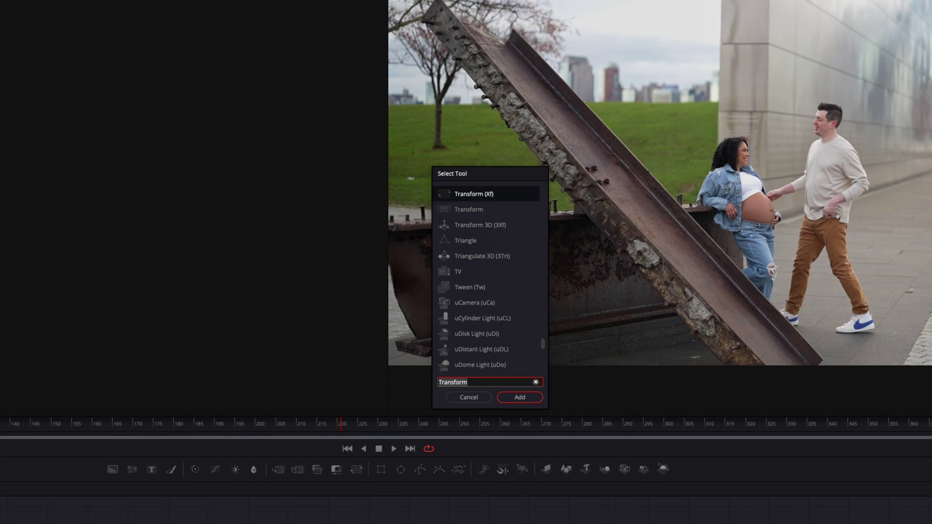
# - Search 'plan', add a Planar Tracker after MediaIn1, and select PlanarTracker1
pyautogui.write('plan')
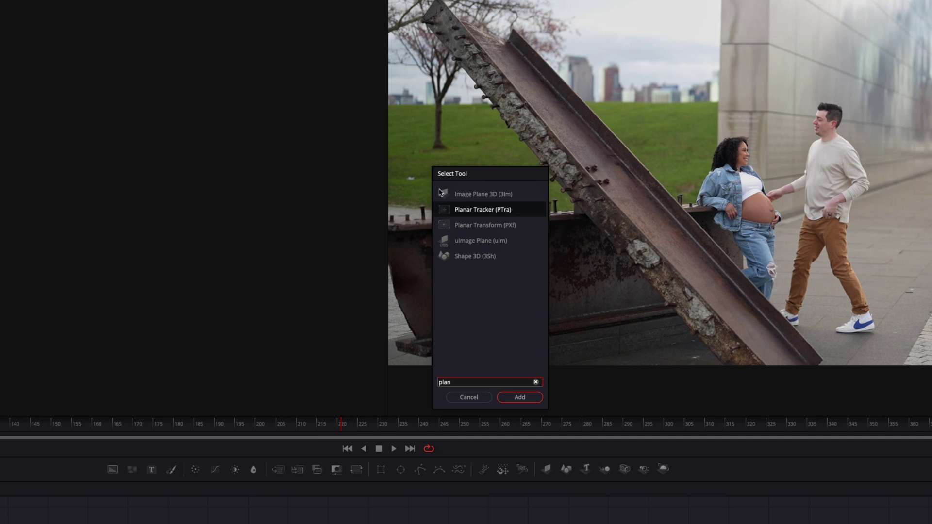
pyautogui.click(475, 210)
pyautogui.press('Return')
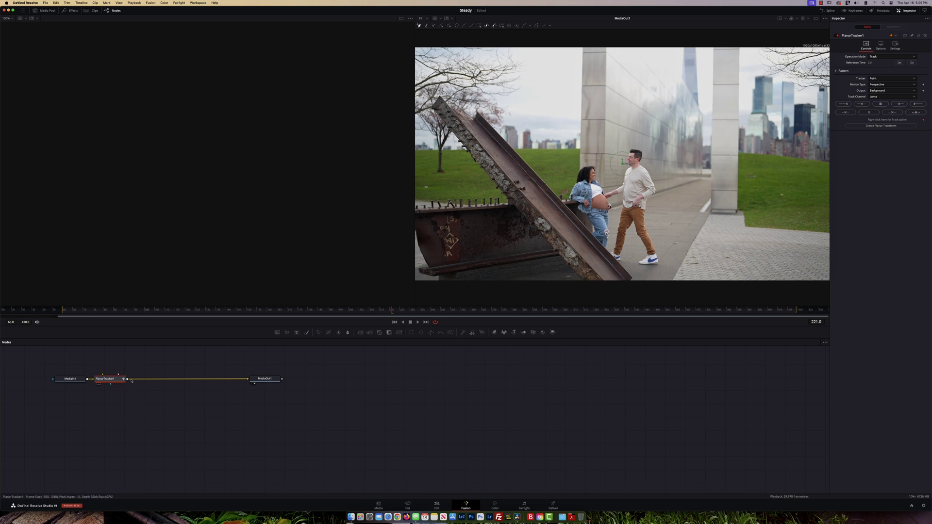
pyautogui.moveTo(108, 380); pyautogui.dragTo(135, 380)
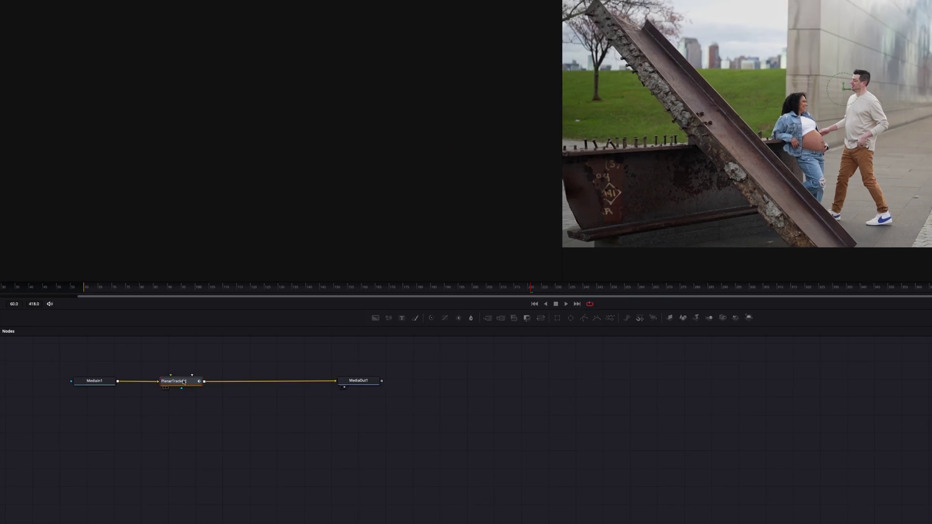
pyautogui.click(178, 382)
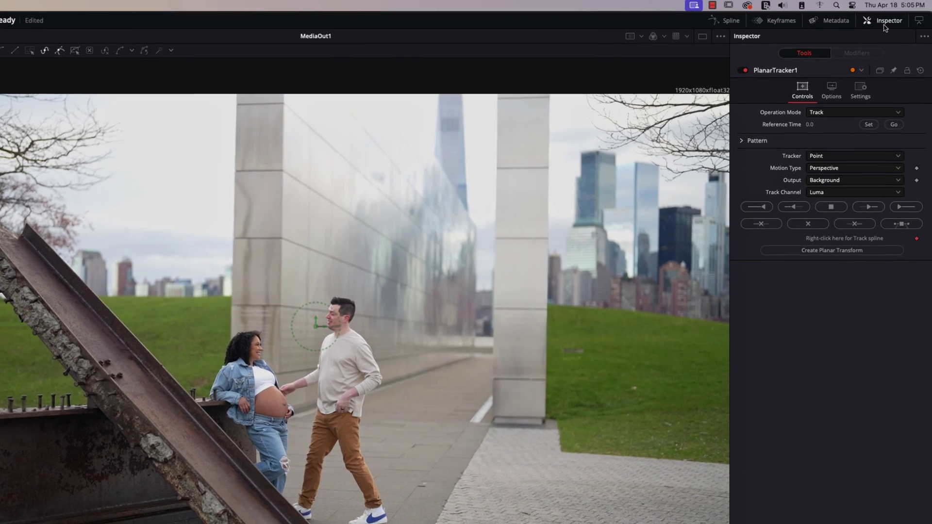
# - Show PlanarTracker1's controls and set its Reference Time to frame 222
pyautogui.click(909, 10)
pyautogui.click(884, 22)
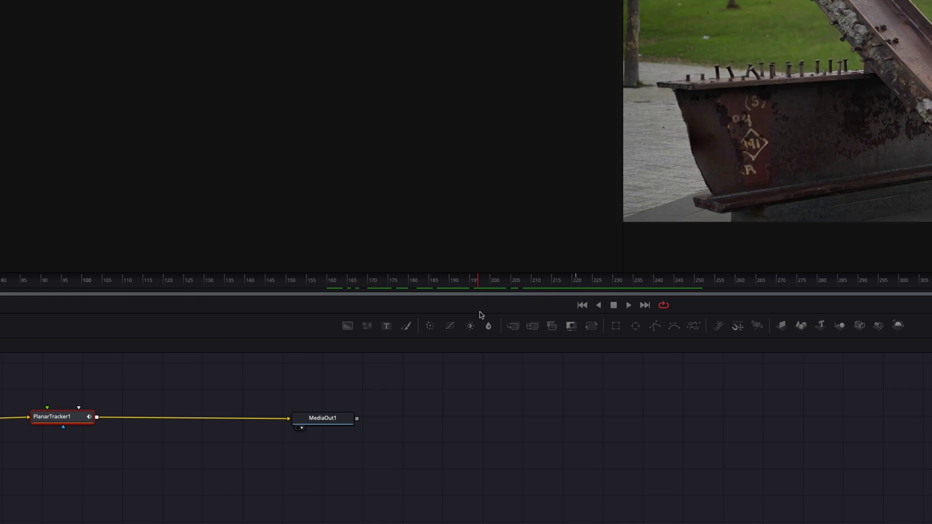
pyautogui.click(576, 290)
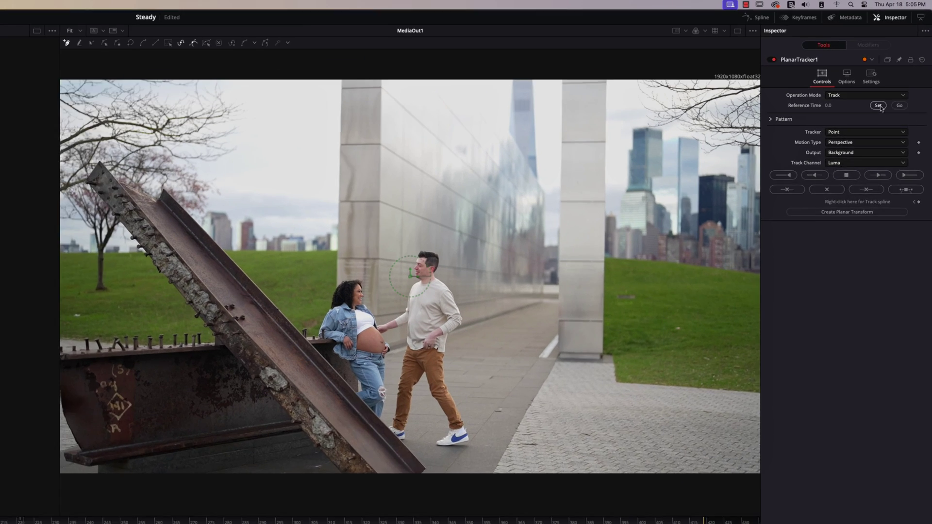
pyautogui.click(899, 63)
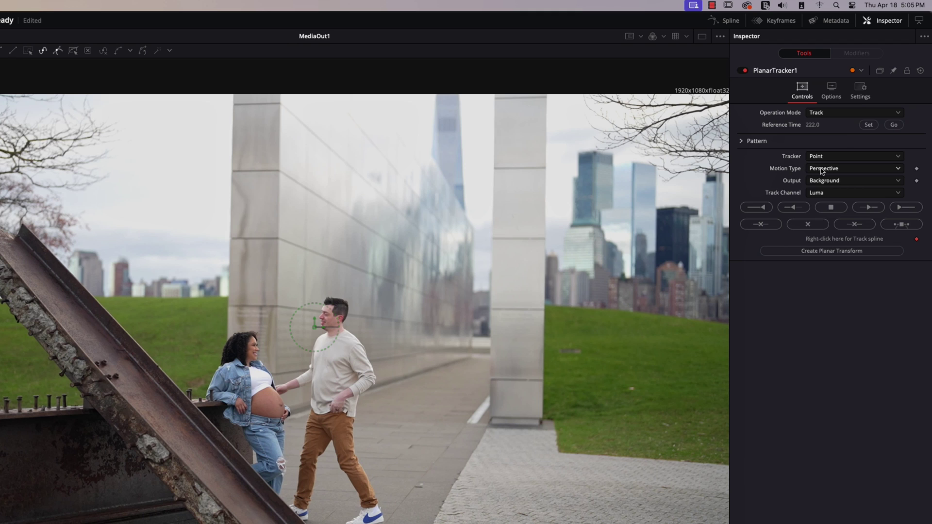
# - Change Motion Type to Translation and attempt a forward track, which fails on an invalid pattern polygon
pyautogui.click(822, 169)
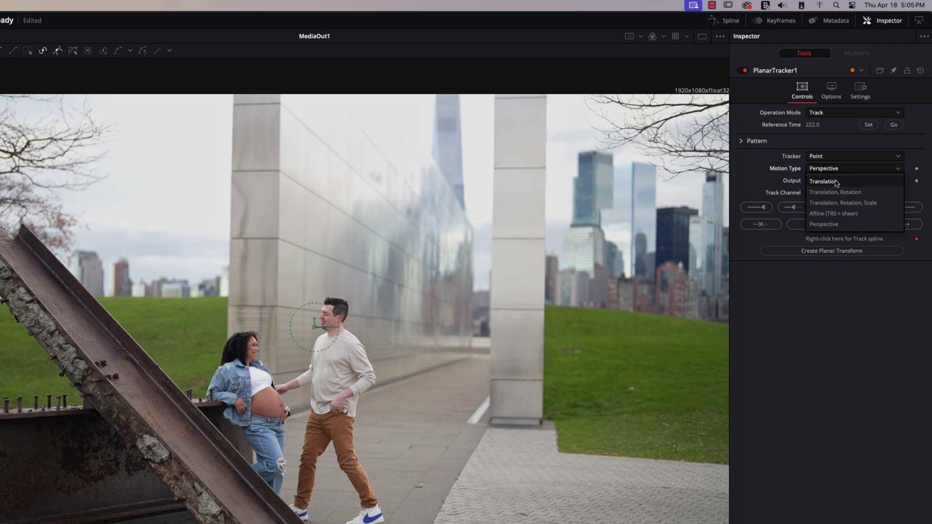
pyautogui.click(827, 183)
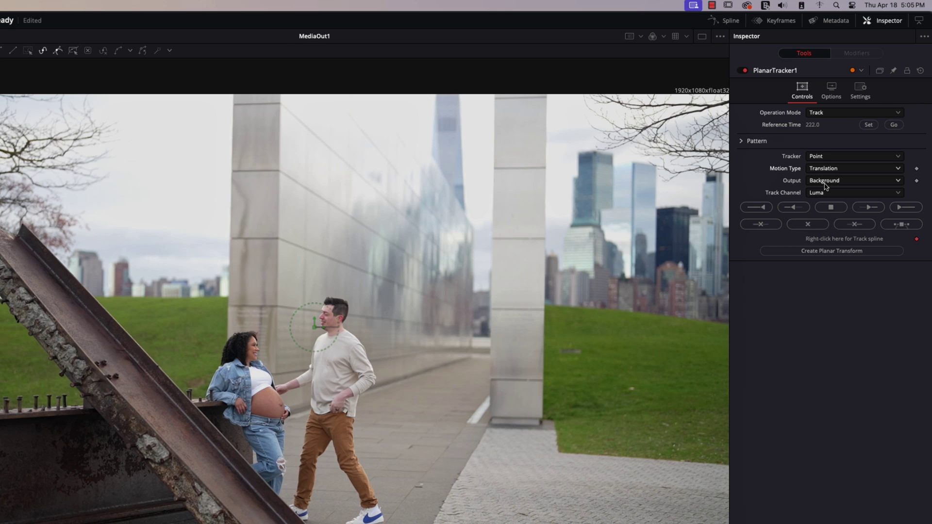
pyautogui.click(760, 210)
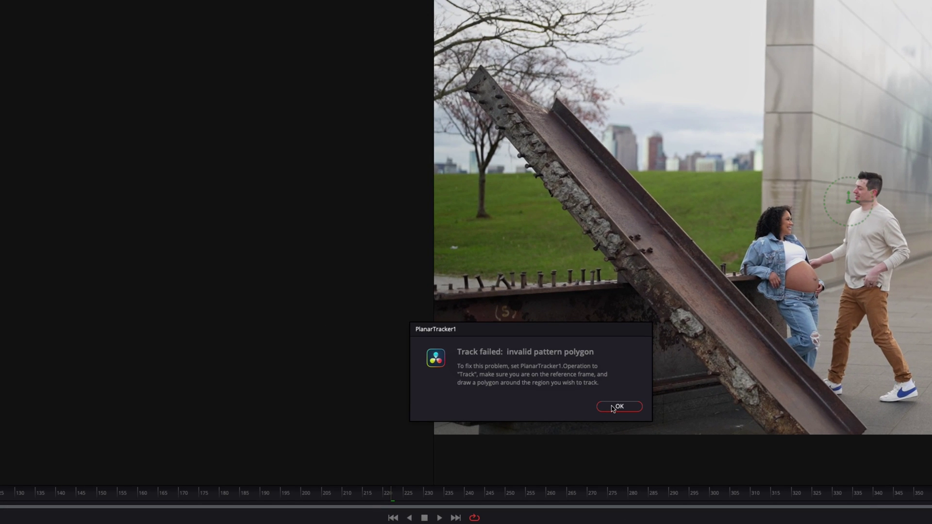
# - Dismiss the Track failed error and start drawing a pattern polygon around the rusted beam
pyautogui.click(613, 407)
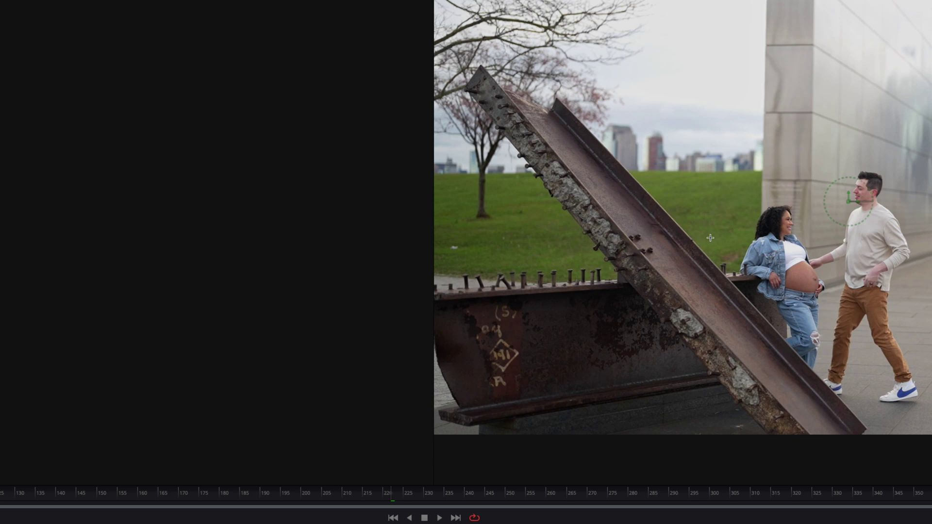
pyautogui.moveTo(594, 264); pyautogui.dragTo(506, 171)
pyautogui.click(445, 93)
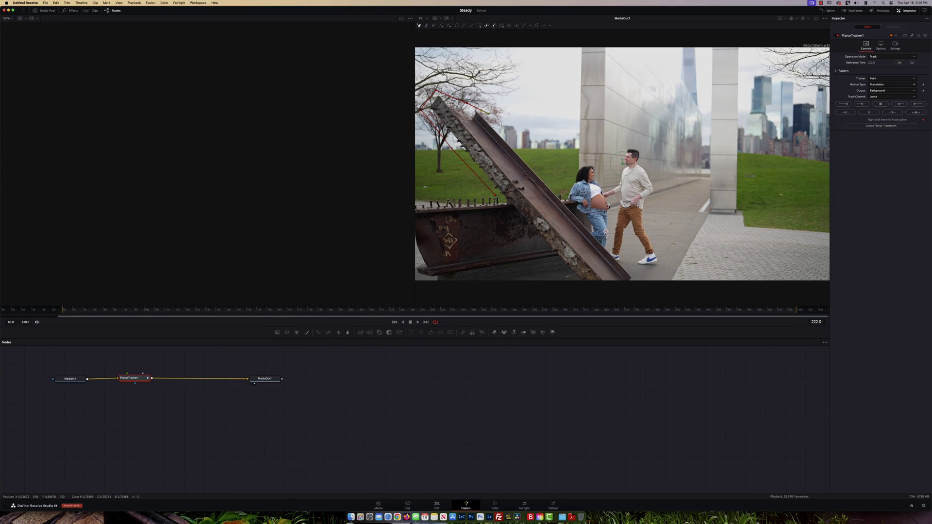
pyautogui.click(530, 157)
pyautogui.click(554, 187)
# - Close the beam polygon, return to frame 222, and track forward through frame 418
pyautogui.click(495, 196)
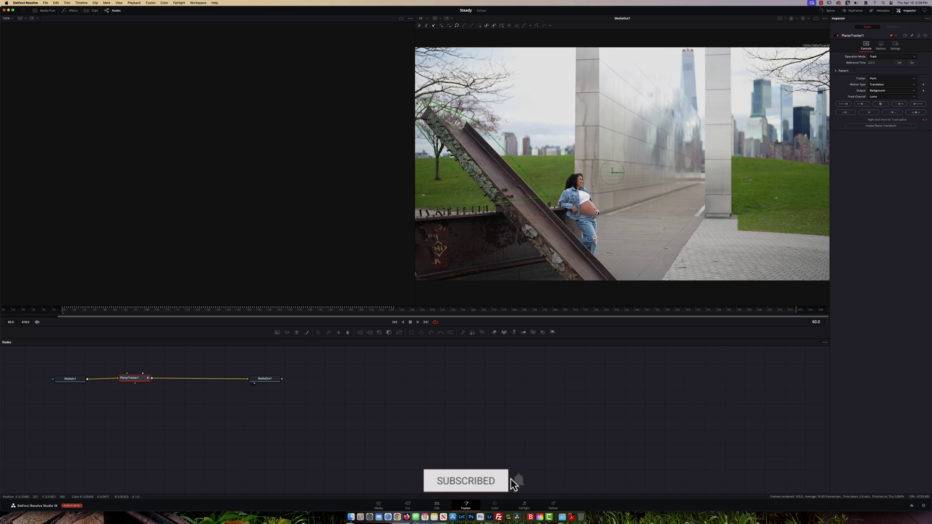
pyautogui.click(912, 62)
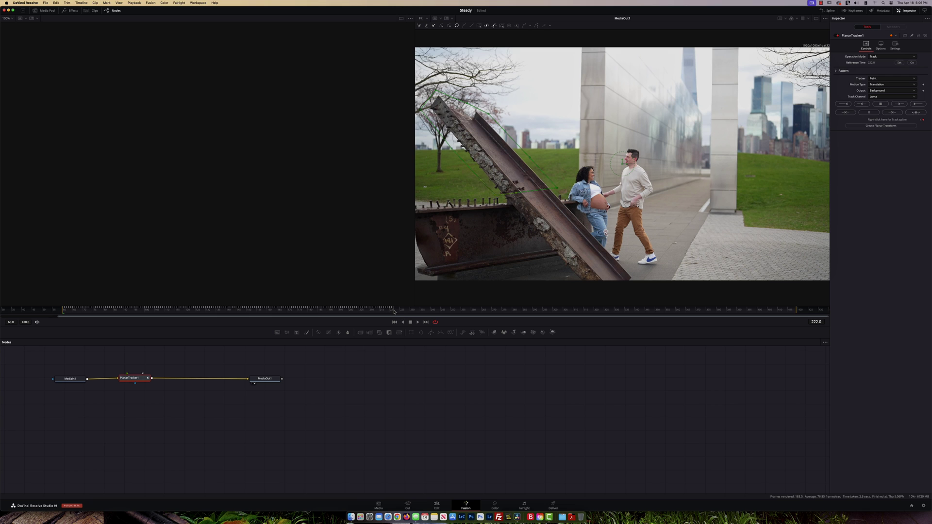
pyautogui.click(917, 103)
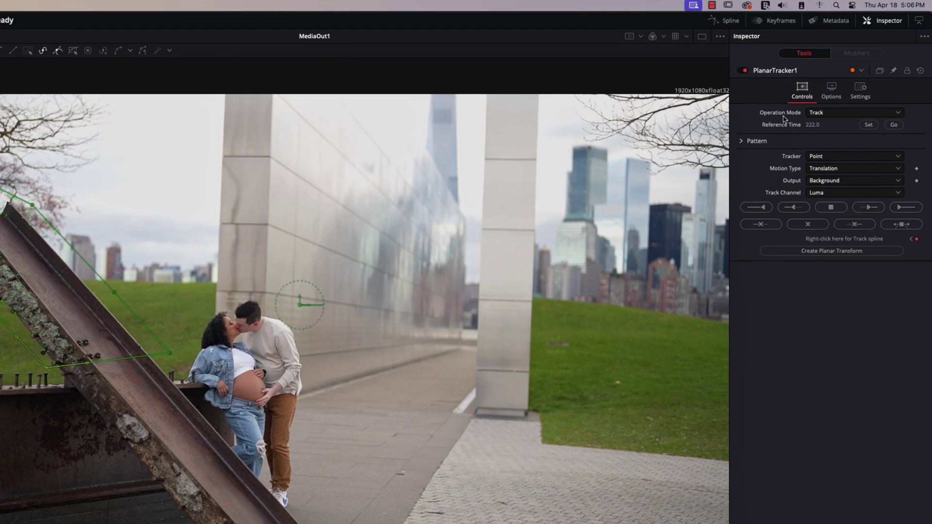
# - Set PlanarTracker1's Operation Mode to Steady to stabilize on the tracked beam
pyautogui.click(823, 113)
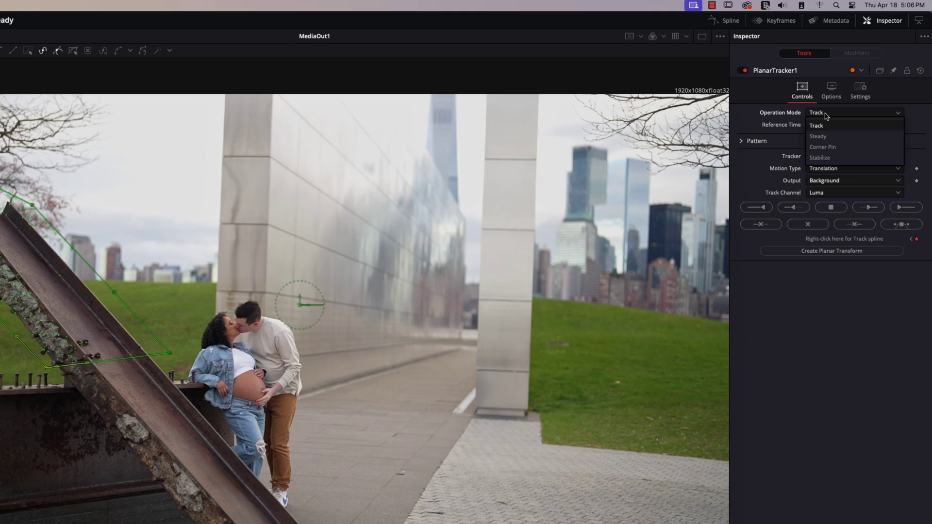
pyautogui.click(824, 139)
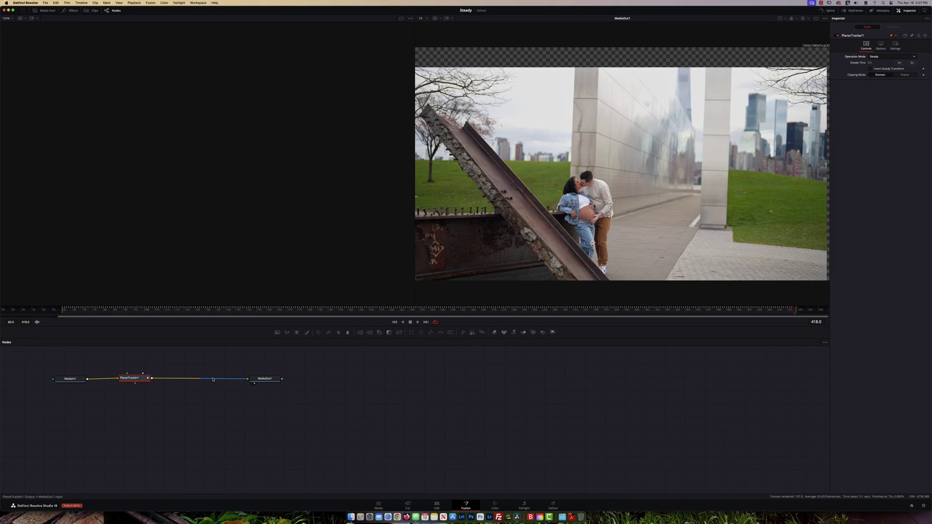
# - Search the tool list for 'tran' and add a Transform (Xf) node after PlanarTracker1
pyautogui.hotkey('shift', 'space')
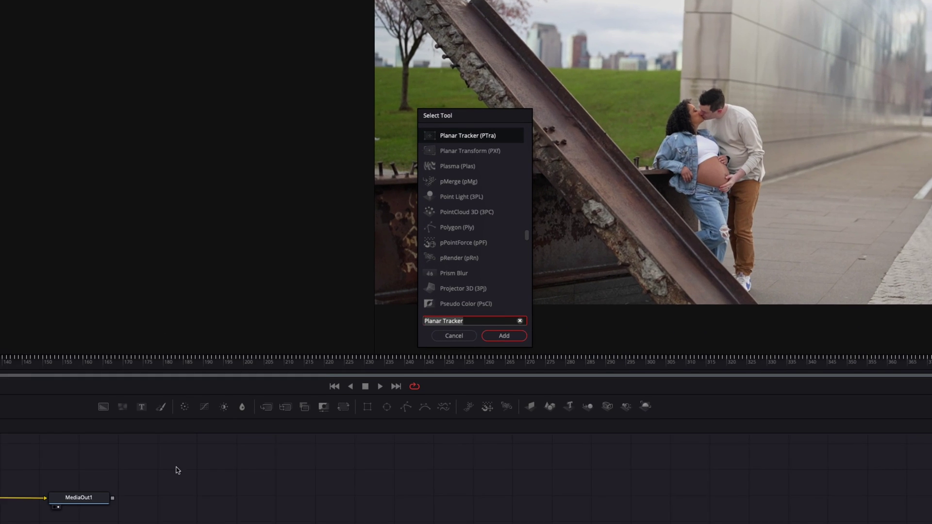
pyautogui.write('tra')
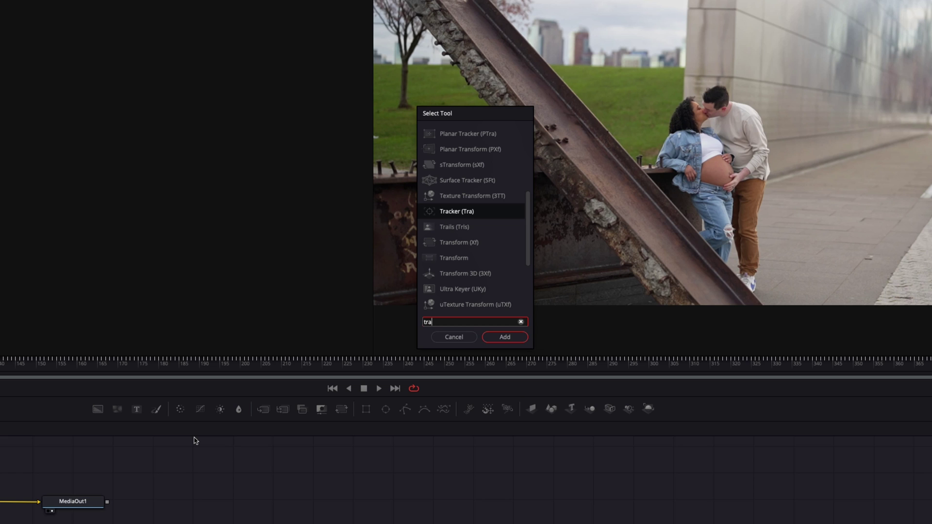
pyautogui.write('nsform')
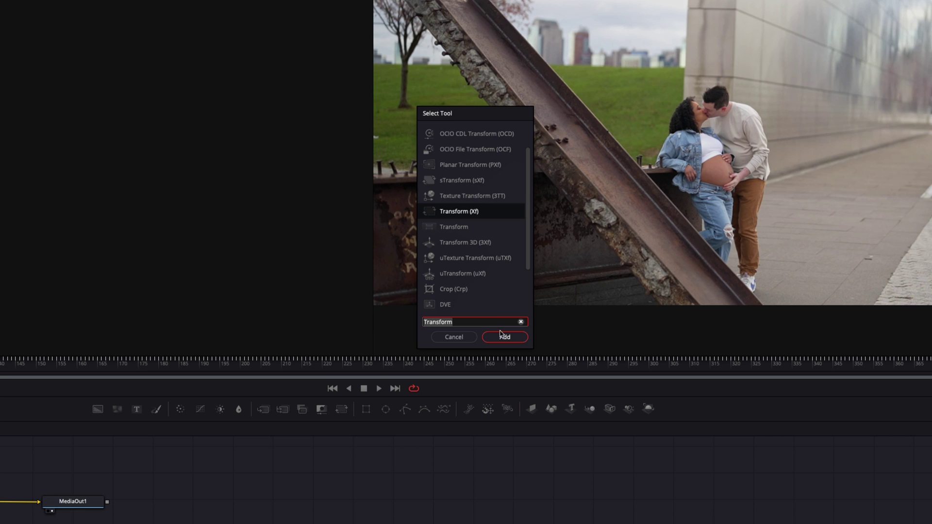
pyautogui.click(504, 337)
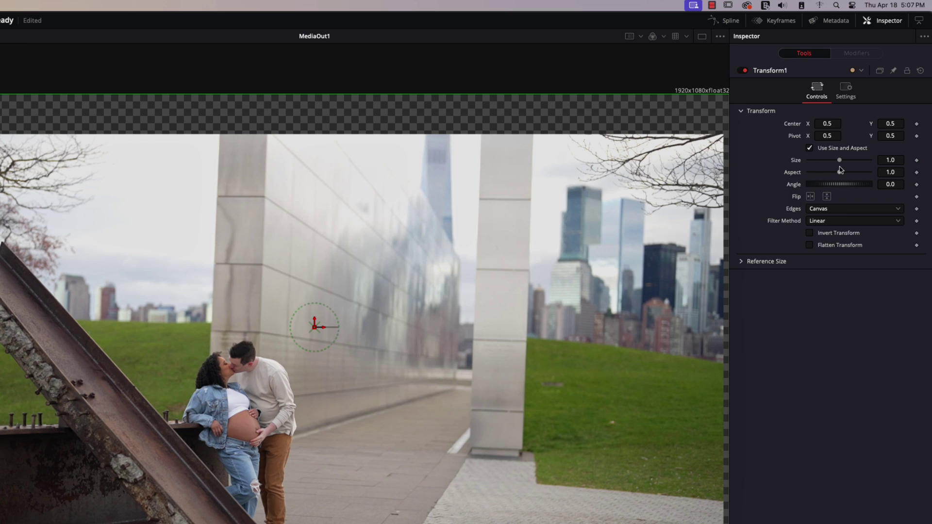
# - Zoom Transform1 in, settling its Size at 1.182
pyautogui.click(884, 163)
pyautogui.write('1.061')
pyautogui.press('Return')
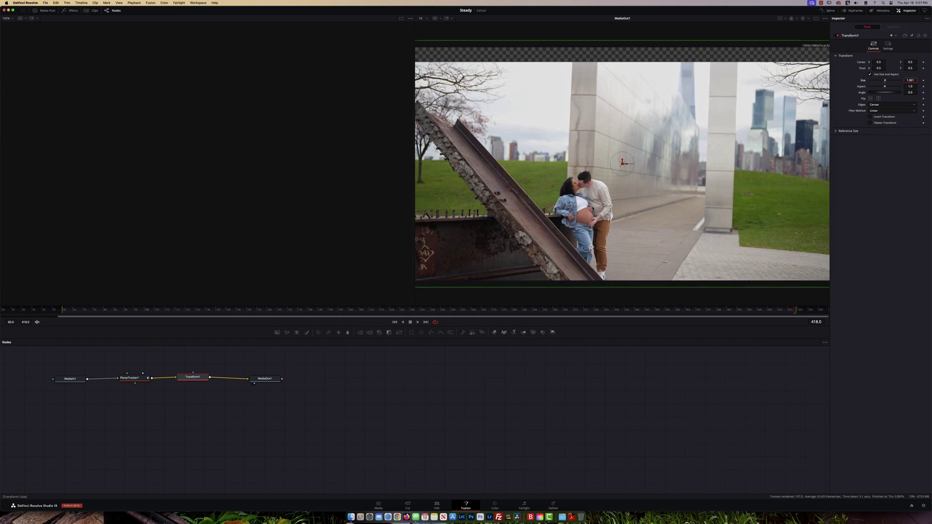
pyautogui.write('1.176')
pyautogui.press('Return')
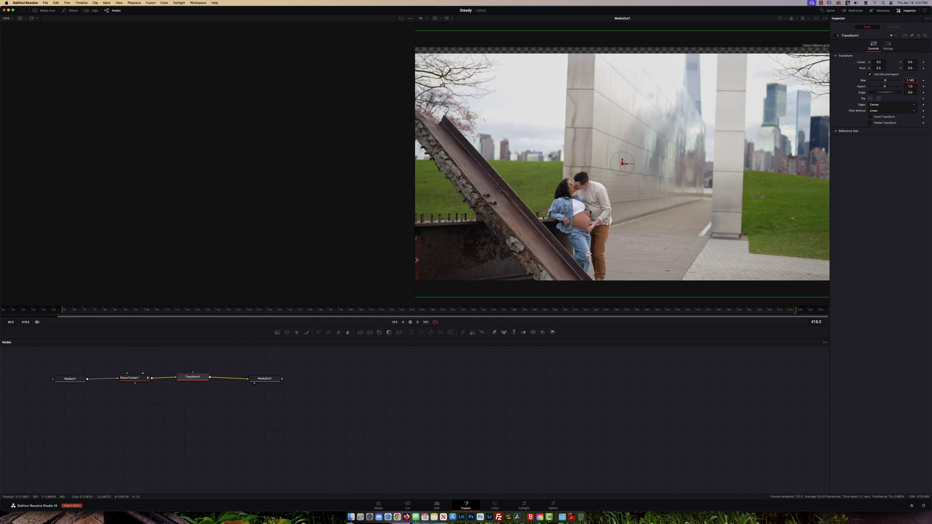
pyautogui.moveTo(904, 81); pyautogui.dragTo(906, 81)
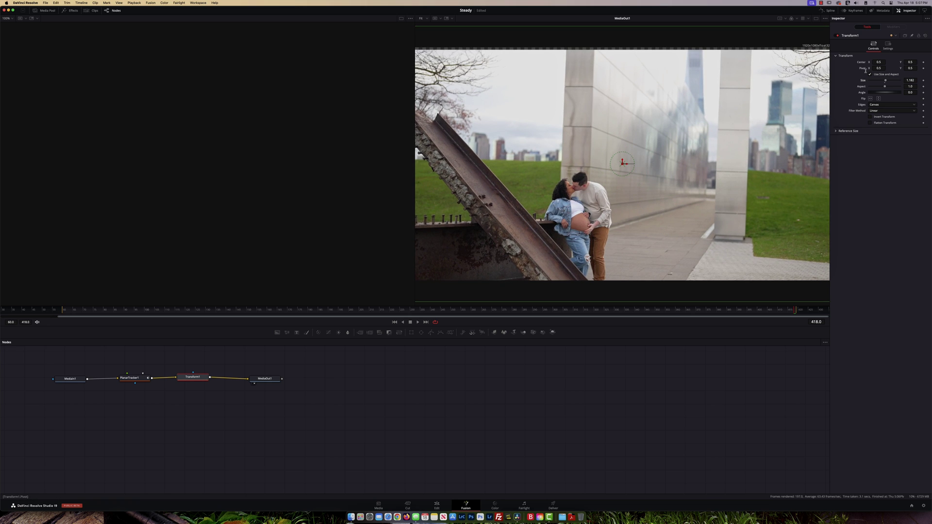
# - Reframe by shifting Pivot X left and lowering Pivot Y to 0.255, checking framing across frames
pyautogui.moveTo(908, 69); pyautogui.dragTo(908, 70)
pyautogui.moveTo(77, 313); pyautogui.dragTo(340, 306)
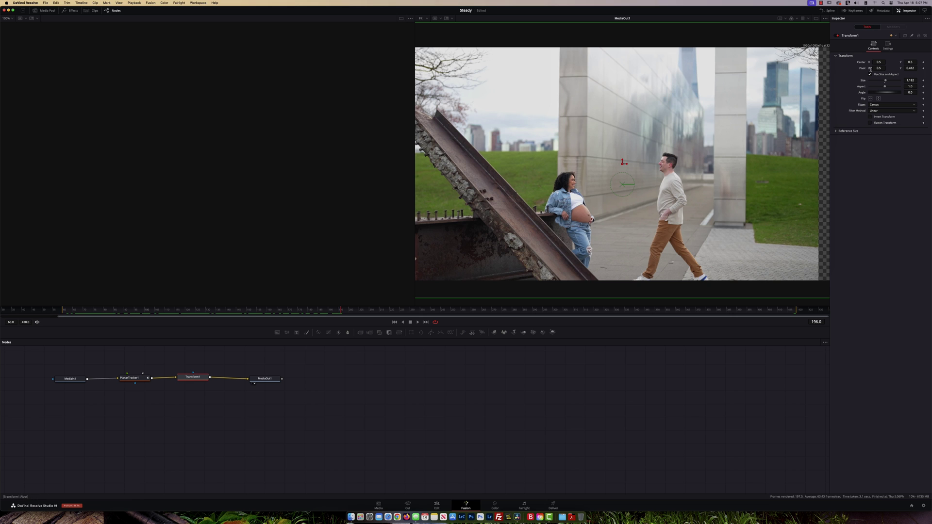
pyautogui.moveTo(877, 70); pyautogui.dragTo(851, 70)
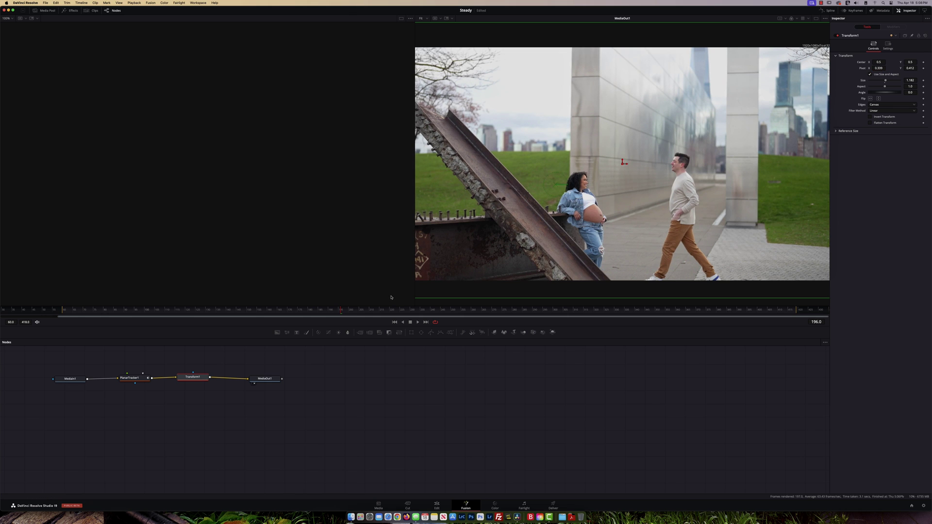
pyautogui.moveTo(349, 309); pyautogui.dragTo(648, 313)
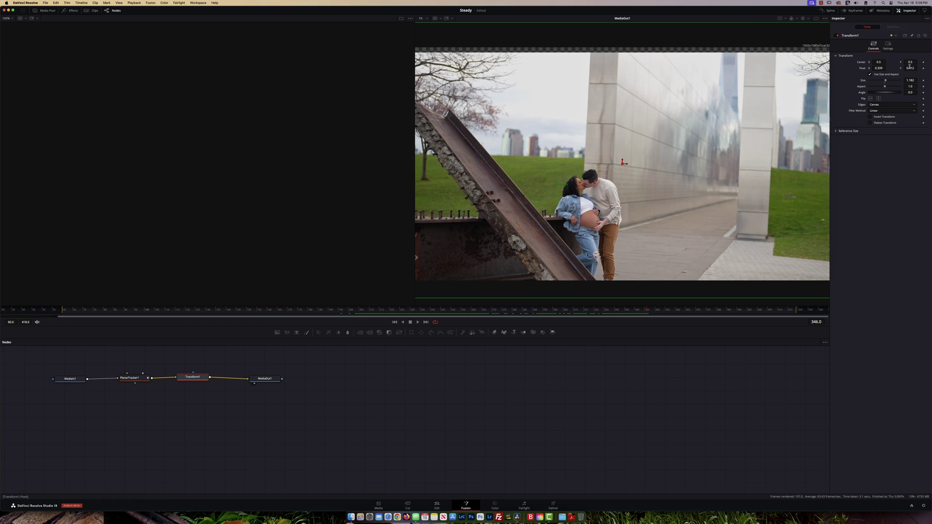
pyautogui.moveTo(910, 67); pyautogui.dragTo(888, 67)
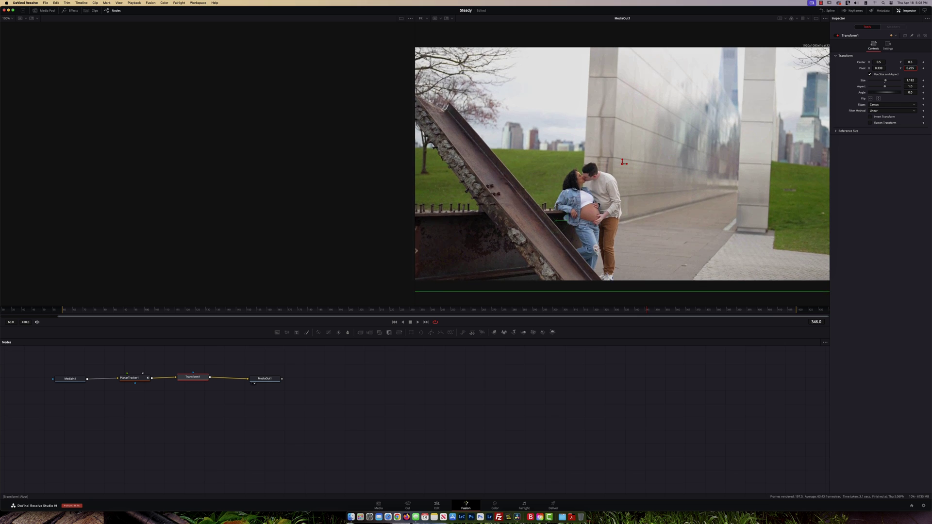
pyautogui.moveTo(650, 310); pyautogui.dragTo(791, 312)
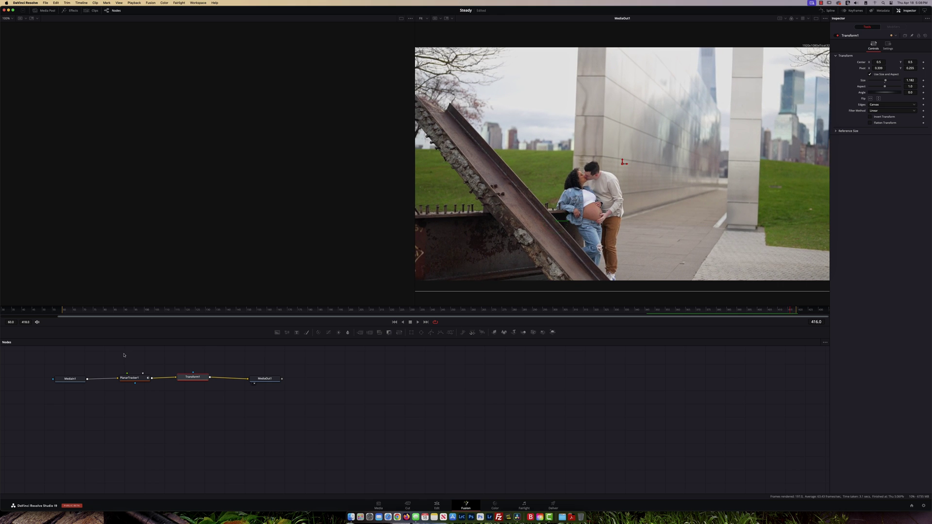
# - Play back the stabilized result, then review it from the timeline start on the Edit page
pyautogui.click(417, 322)
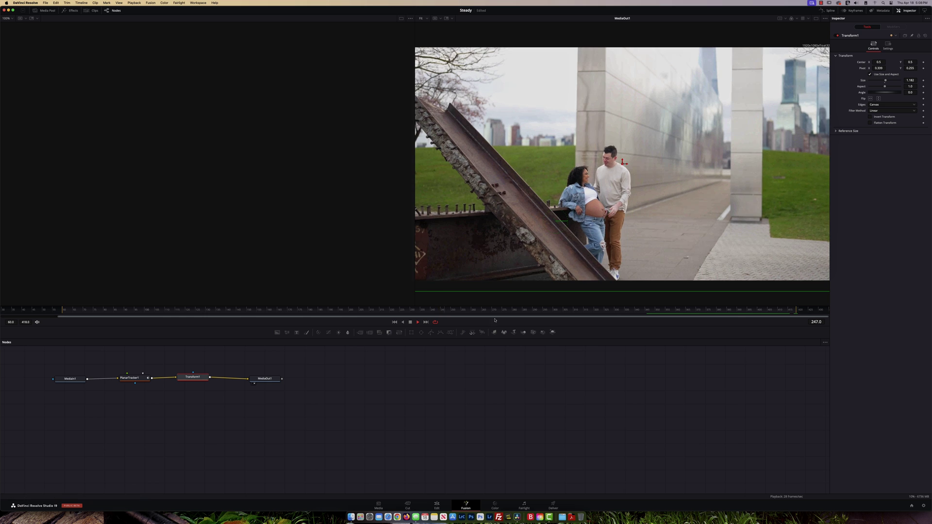
pyautogui.click(436, 506)
pyautogui.moveTo(202, 318); pyautogui.dragTo(190, 318)
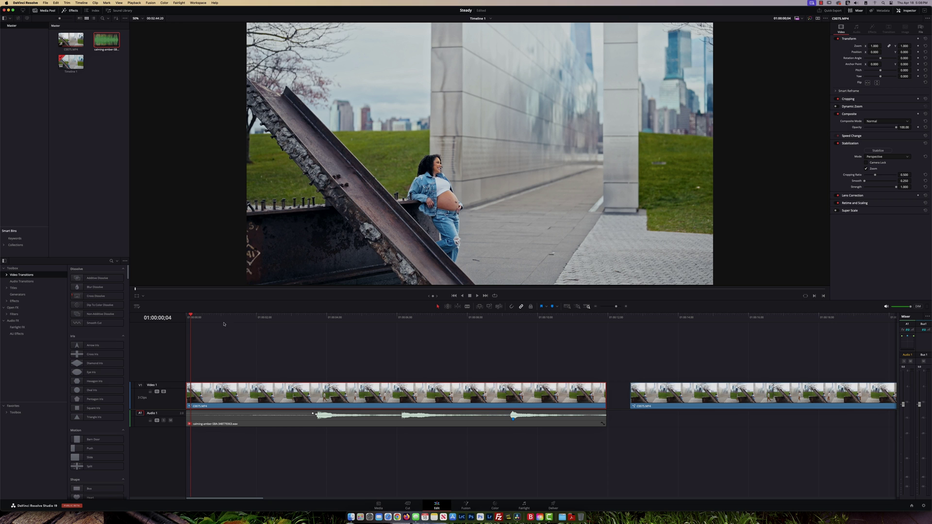
pyautogui.press('space')
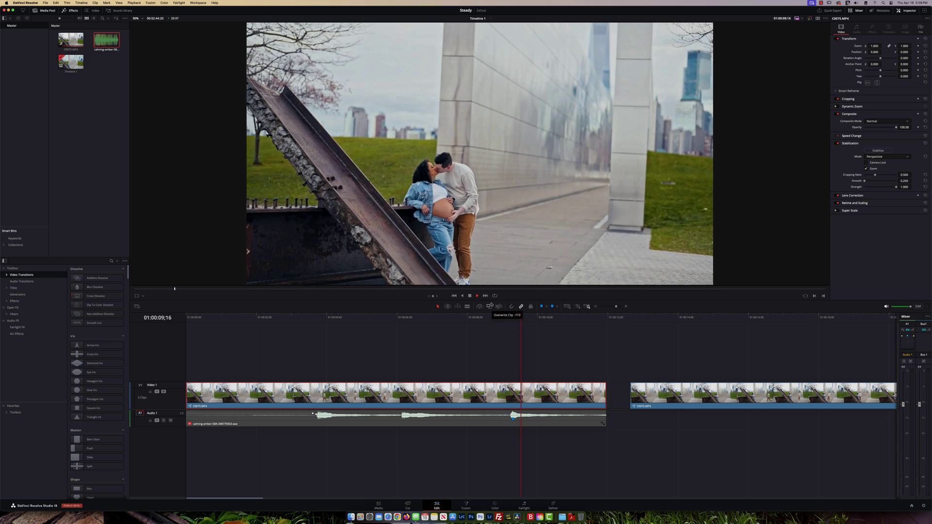
pyautogui.press('space')
pyautogui.moveTo(439, 320); pyautogui.dragTo(417, 320)
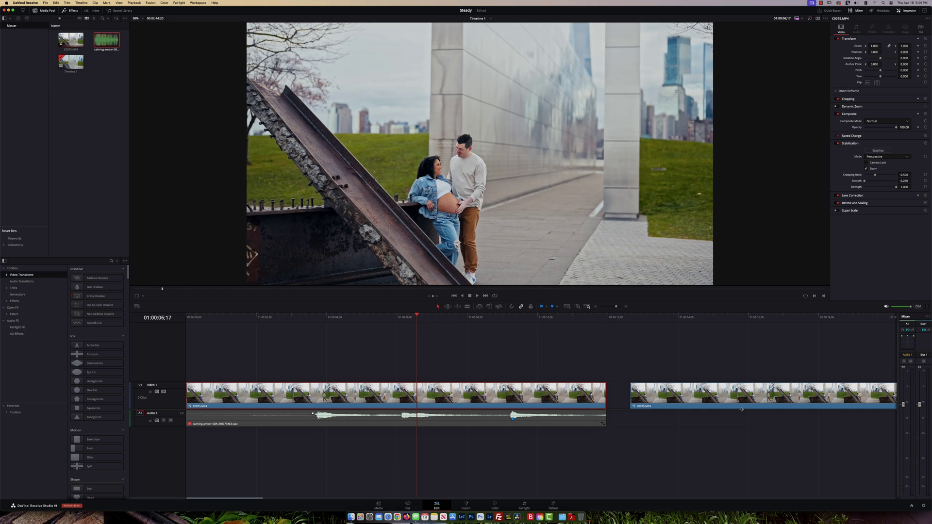
pyautogui.click(636, 317)
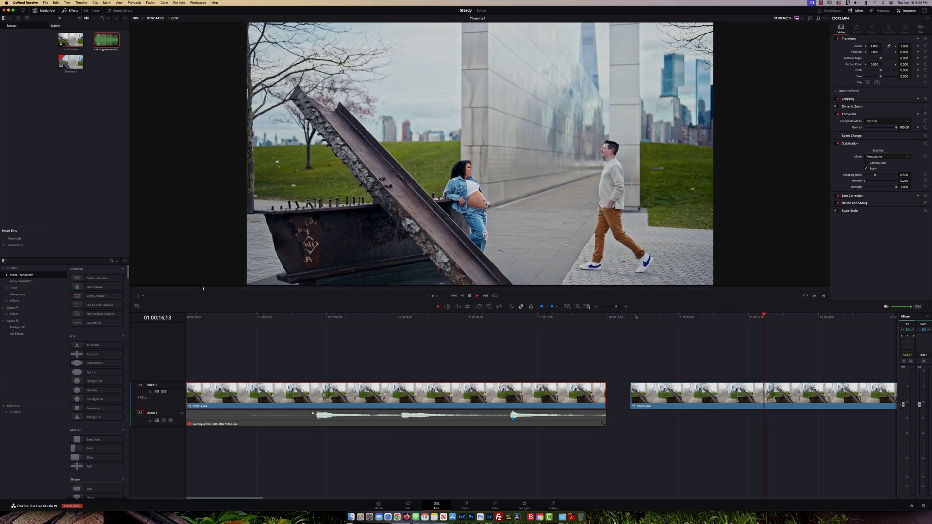
pyautogui.click(287, 318)
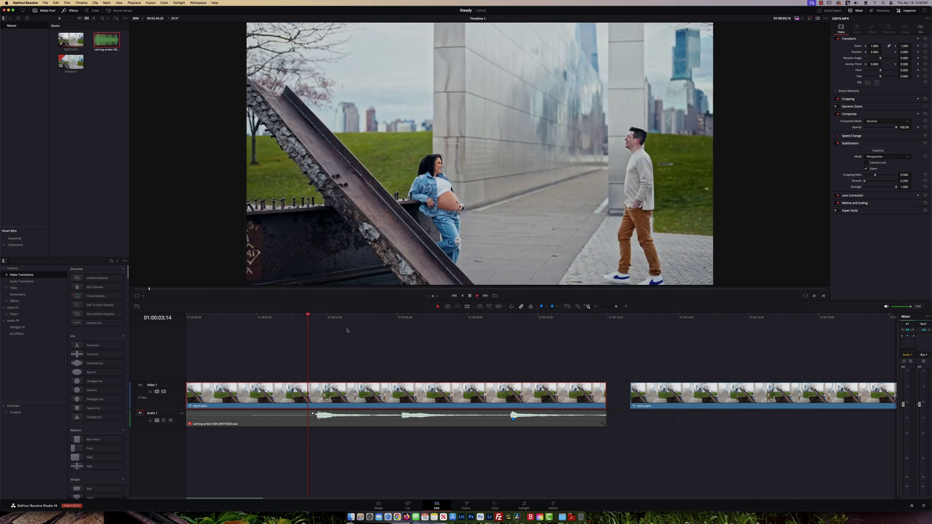